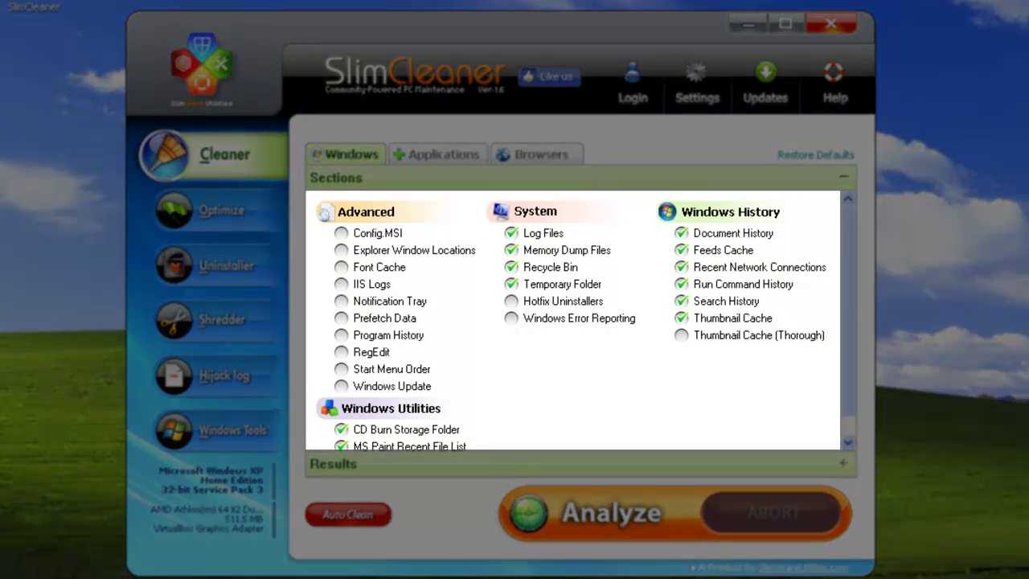
Include Config.MSI, Explorer Window Locations, Font Cache, IIS Logs and Hotfix Uninstallers in the cleanup
{"action": "mouse_move", "coordinate": [849, 403]}
{"action": "left_mouse_down"}
{"action": "mouse_move", "coordinate": [848, 425]}
{"action": "mouse_move", "coordinate": [849, 380]}
{"action": "left_mouse_up"}
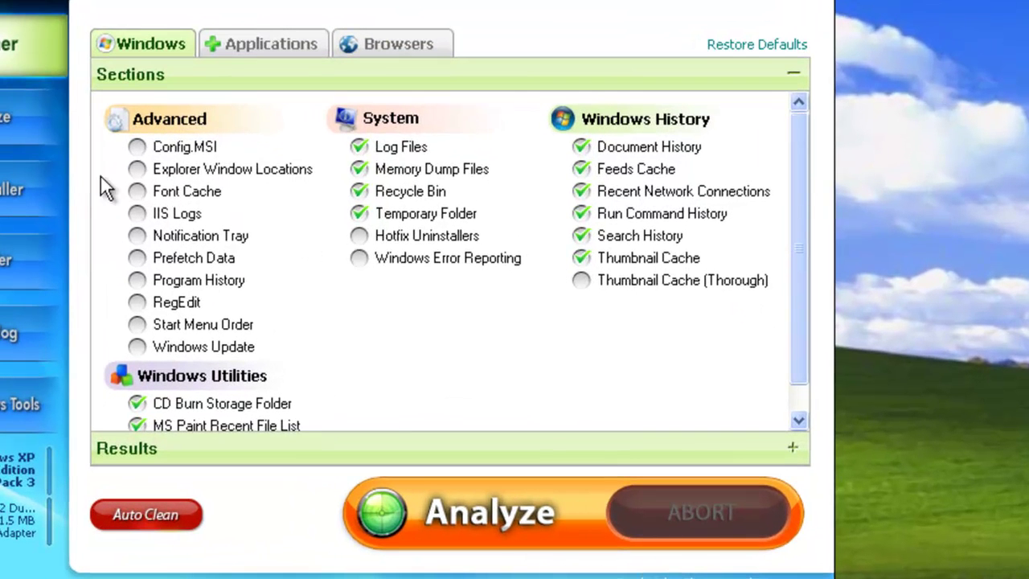
{"action": "left_click", "coordinate": [341, 233]}
{"action": "left_click", "coordinate": [137, 169]}
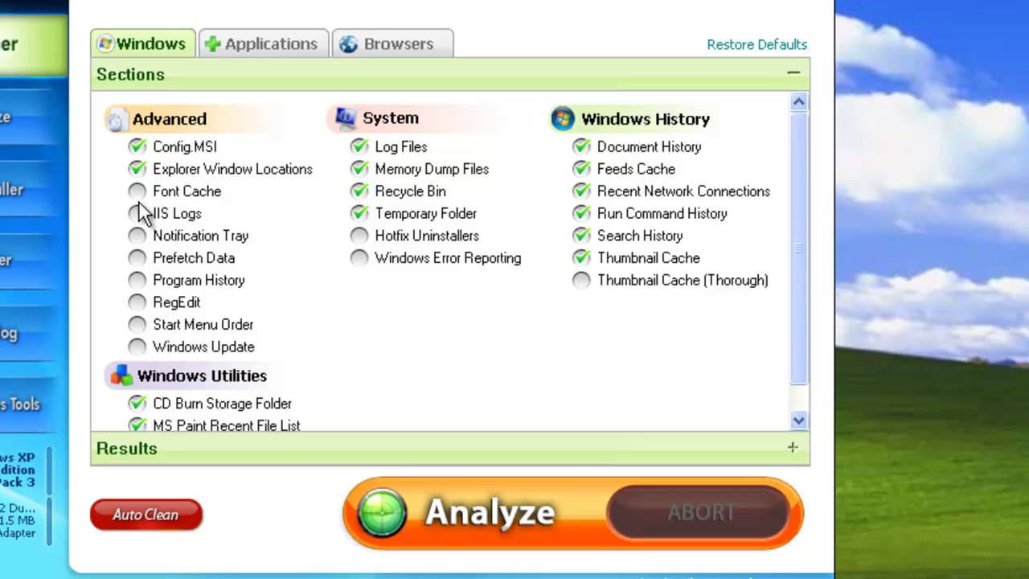
{"action": "left_click", "coordinate": [138, 191]}
{"action": "left_click", "coordinate": [137, 213]}
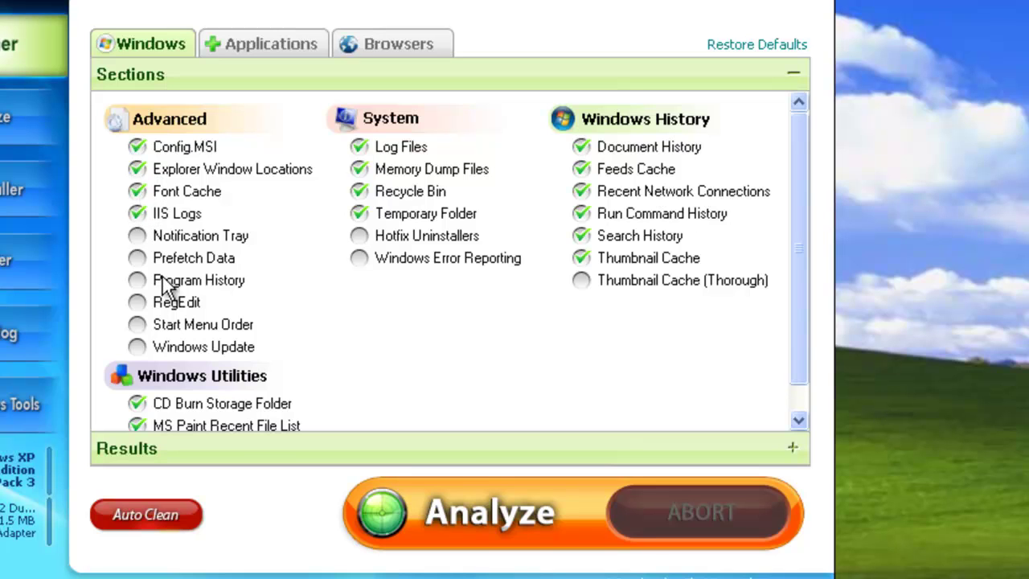
{"action": "left_click", "coordinate": [359, 236]}
Exclude every Windows History item, including Run Command History, with Unselect All
{"action": "left_click", "coordinate": [580, 213]}
{"action": "right_click", "coordinate": [579, 211]}
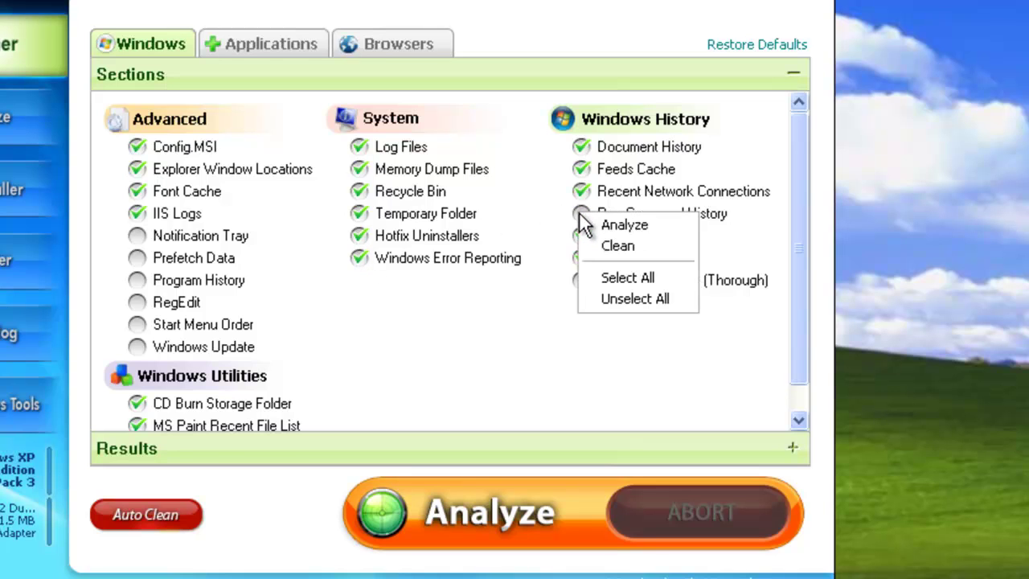
{"action": "left_click", "coordinate": [640, 296]}
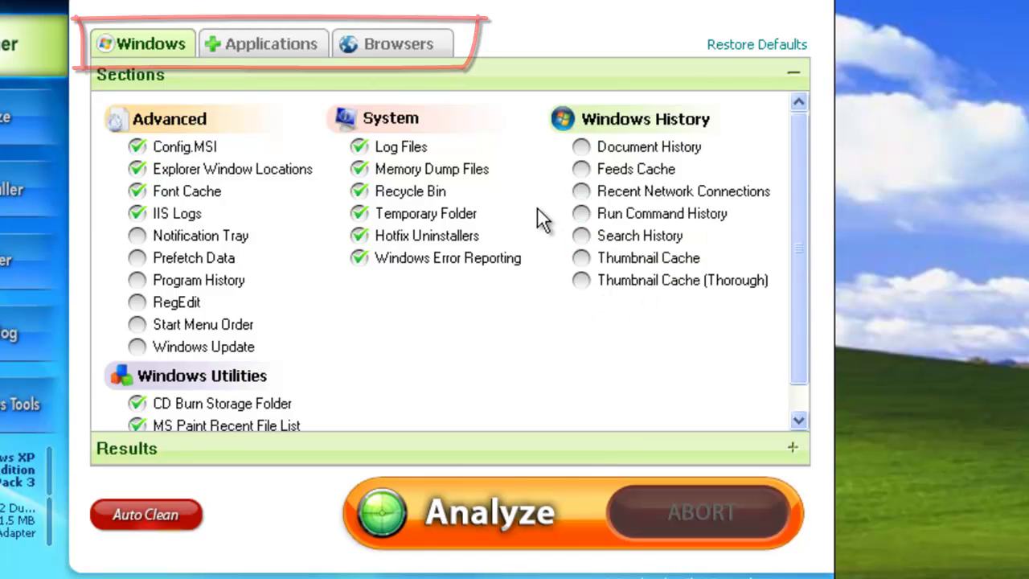
Exclude Microsoft Silverlight, VLC Media Player and all Chrome items, then return to the Windows list
{"action": "left_click", "coordinate": [279, 46]}
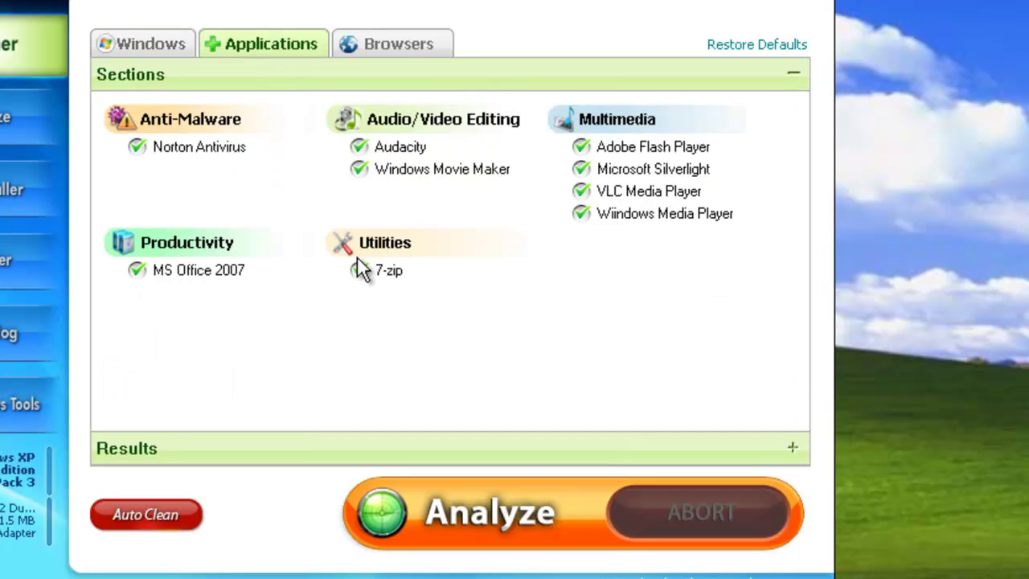
{"action": "left_click", "coordinate": [581, 169]}
{"action": "left_click", "coordinate": [581, 192]}
{"action": "left_click", "coordinate": [402, 48]}
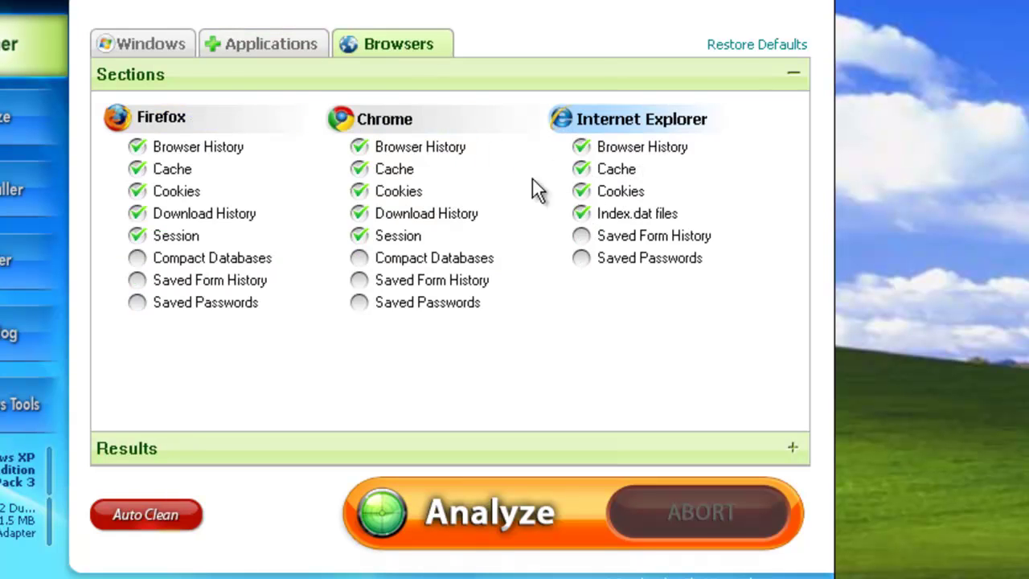
{"action": "right_click", "coordinate": [366, 201]}
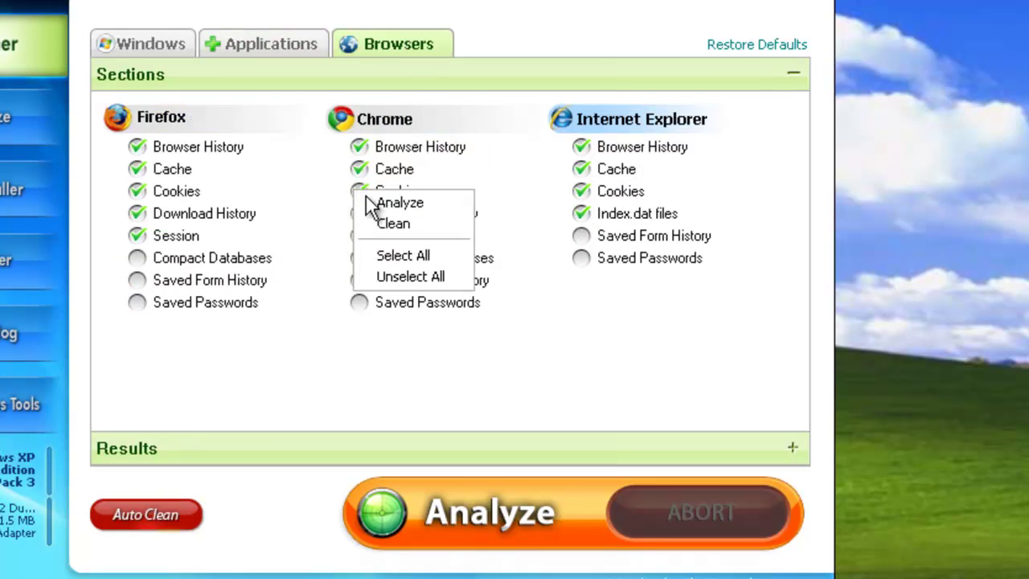
{"action": "left_click", "coordinate": [413, 272]}
{"action": "left_click", "coordinate": [120, 44]}
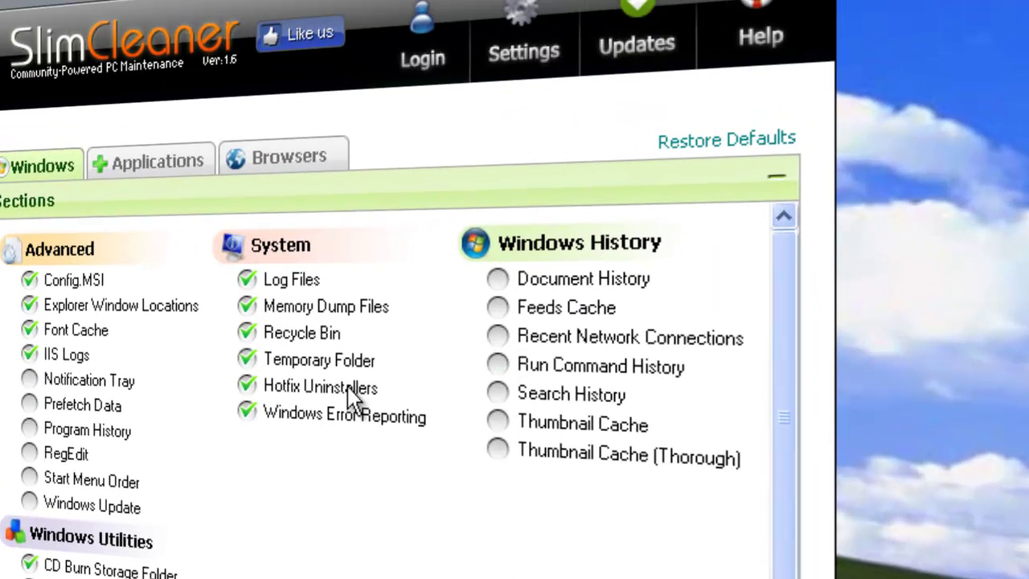
Reset all cleaning choices with Restore Defaults, unchecking Advanced items and rechecking Windows History
{"action": "left_click", "coordinate": [715, 144]}
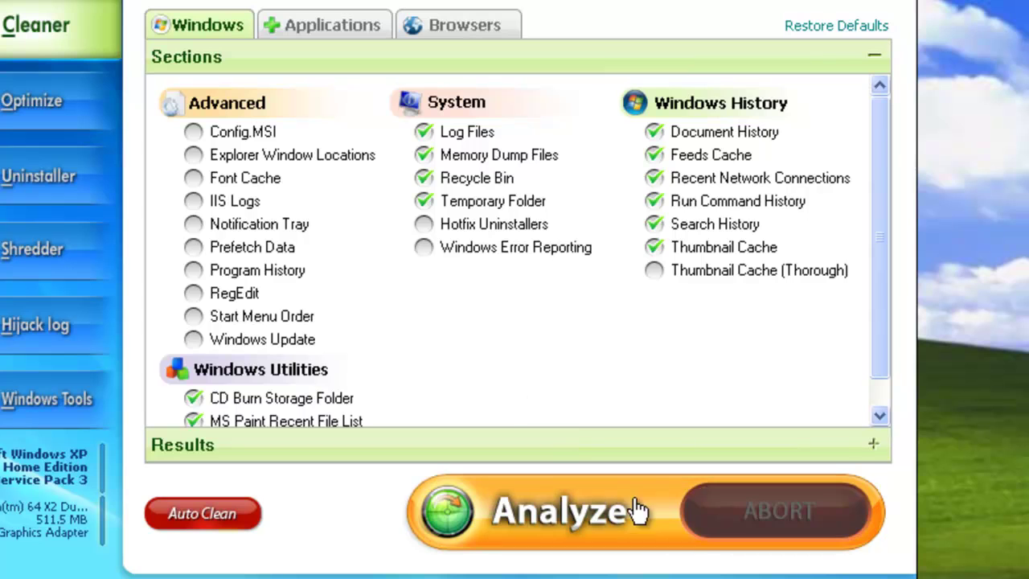
Run the Analyze scan and review the 1687 results totalling about 218.2 MB
{"action": "left_click", "coordinate": [645, 534]}
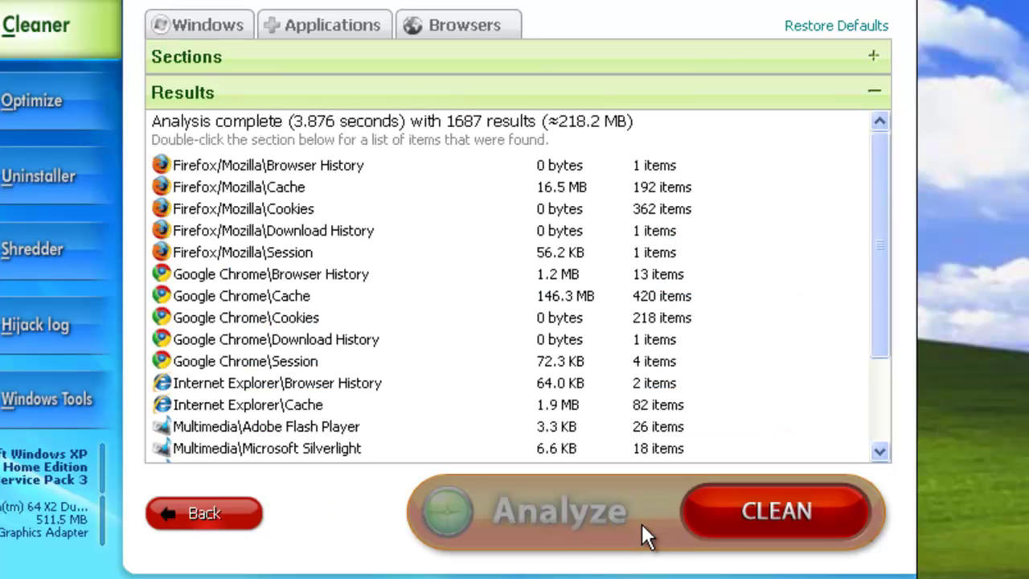
{"action": "left_click_drag", "start_coordinate": [880, 311], "coordinate": [870, 403]}
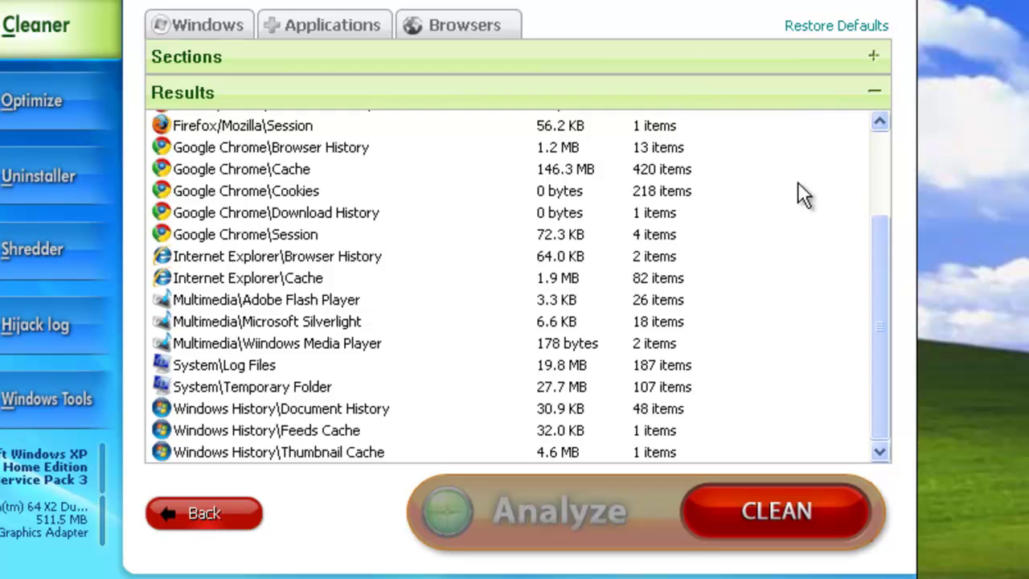
{"action": "left_click", "coordinate": [839, 58]}
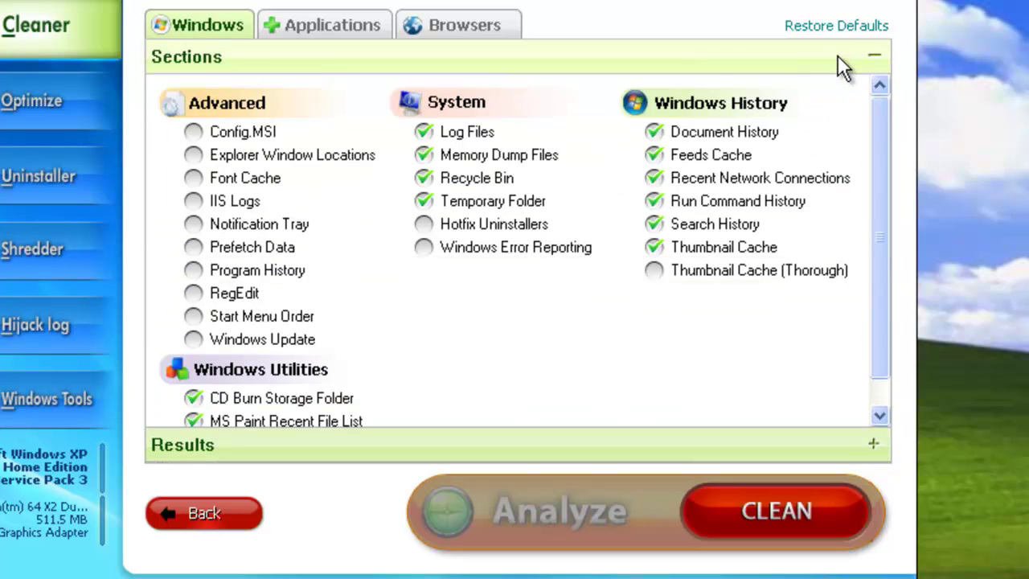
{"action": "left_click", "coordinate": [780, 443]}
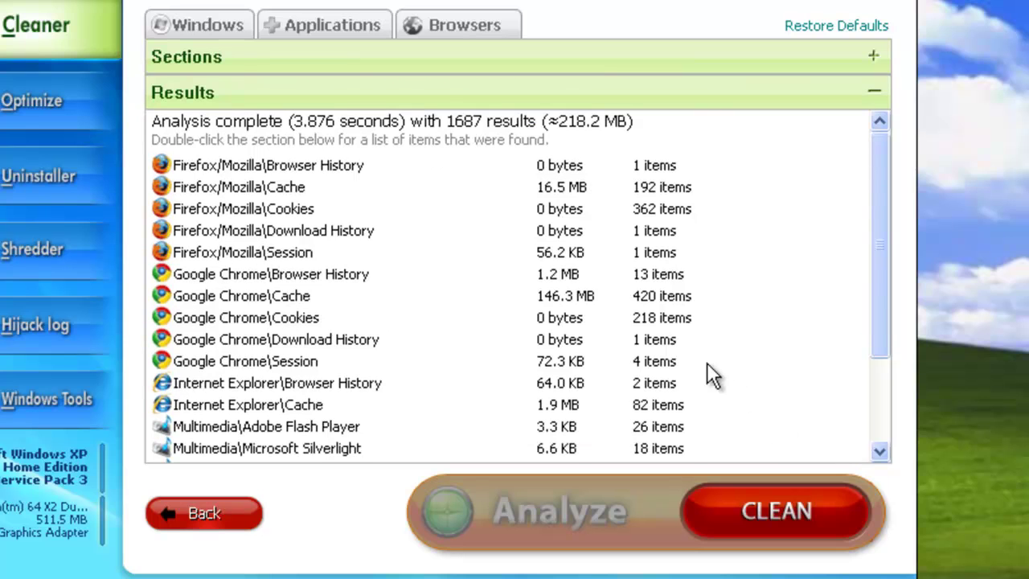
Expand the 13 Chrome Browser History files and ignore the 568 MB file
{"action": "double_click", "coordinate": [654, 274]}
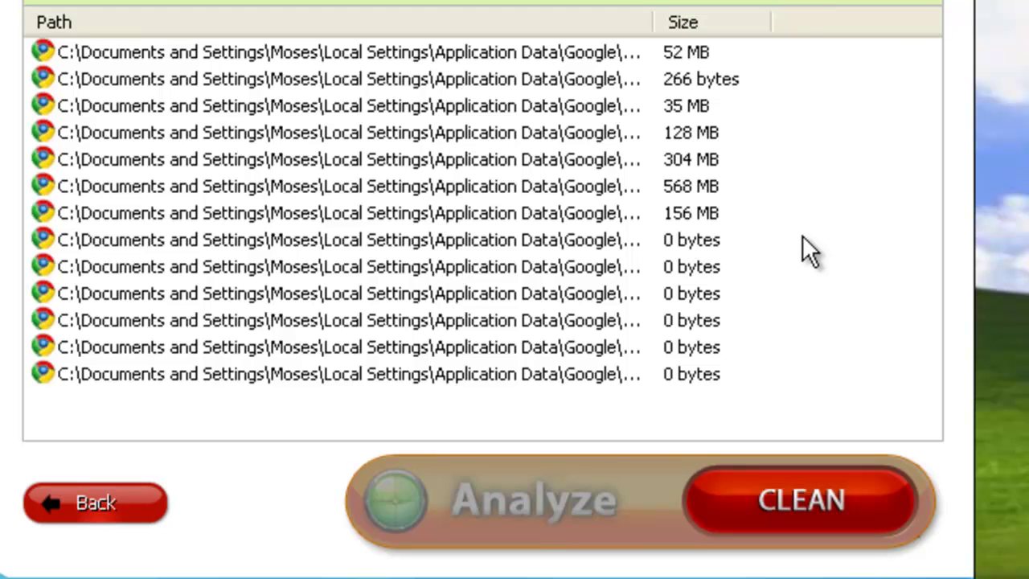
{"action": "right_click", "coordinate": [561, 180]}
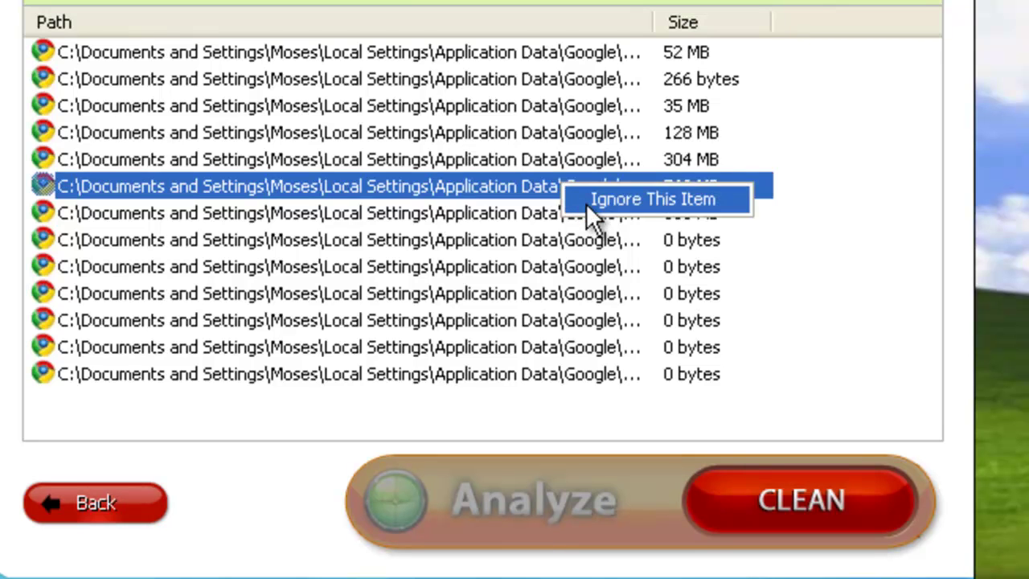
{"action": "left_click", "coordinate": [587, 202]}
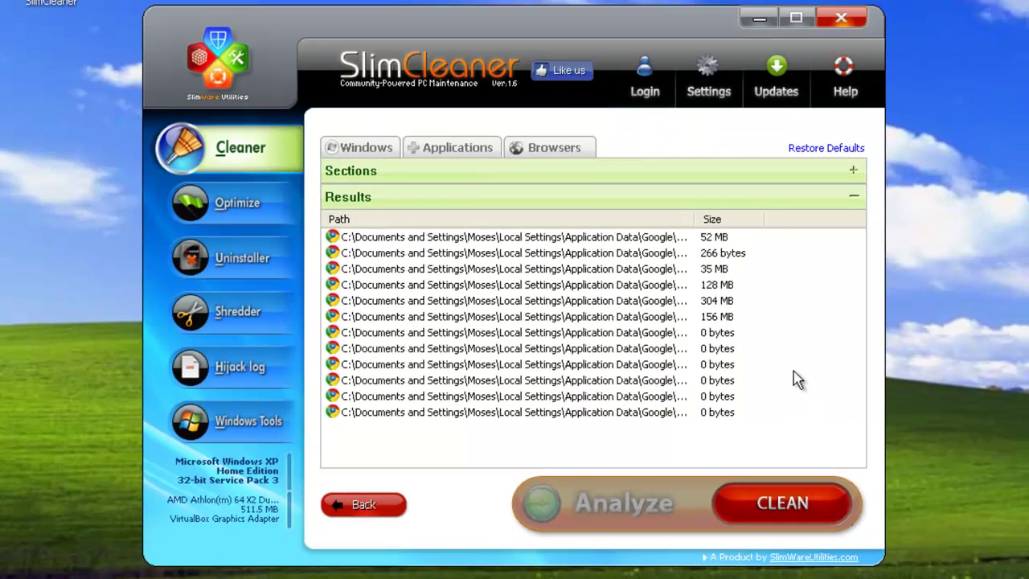
Start CLEAN and confirm the permanent-deletion warning with Yes
{"action": "left_click", "coordinate": [810, 502]}
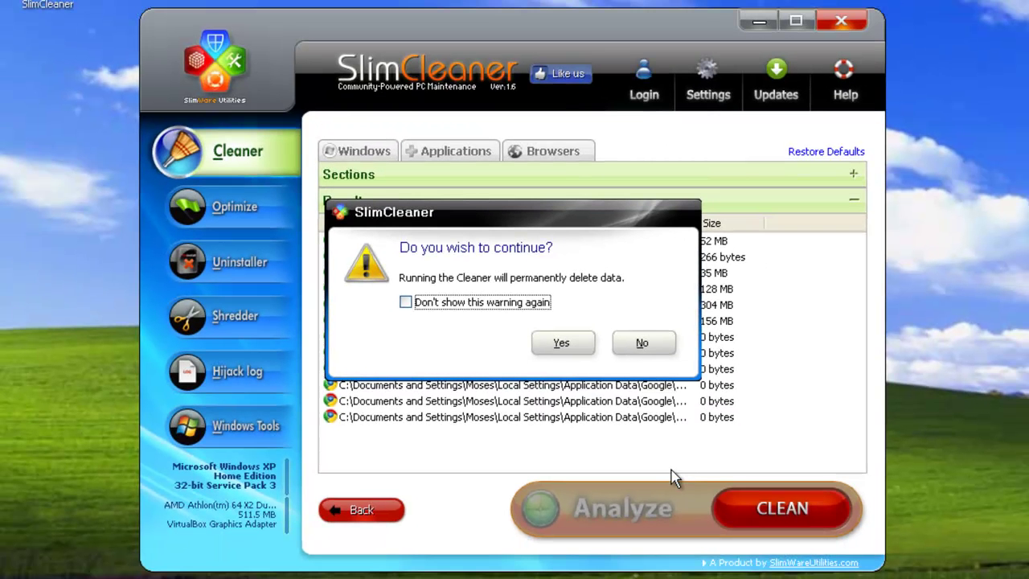
{"action": "left_click", "coordinate": [561, 346]}
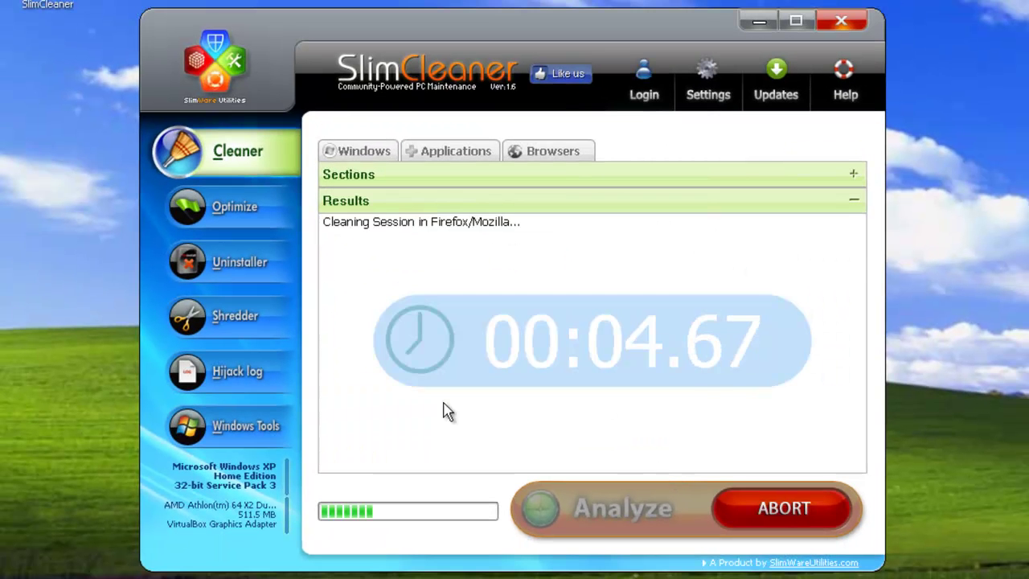